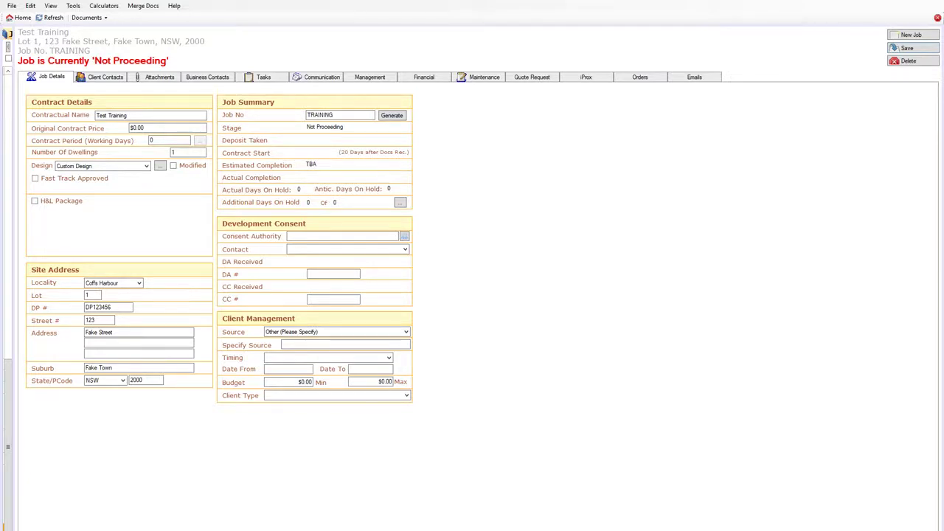
Create the job's iProx estimate by copying the July 2017 Price List estimate from the standard Aspect 200 Facade 1 job.
click(587, 77)
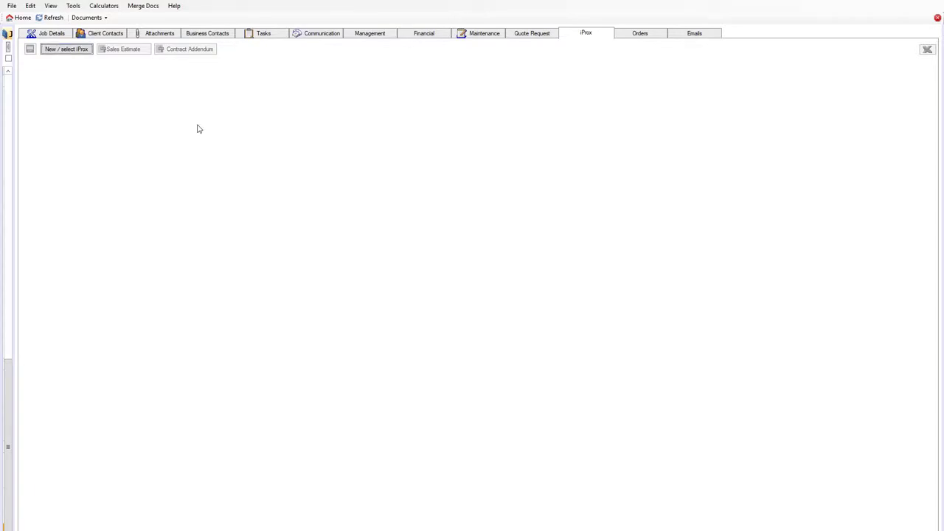
click(67, 50)
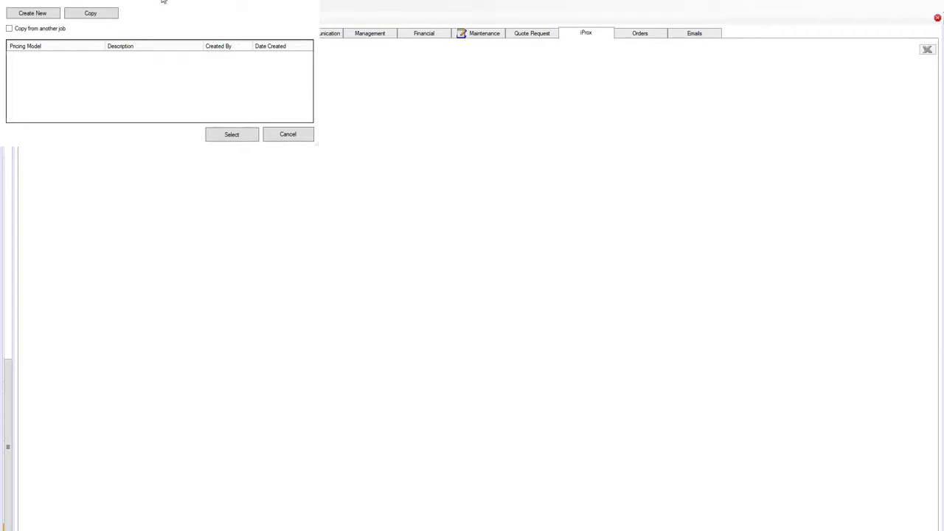
click(35, 29)
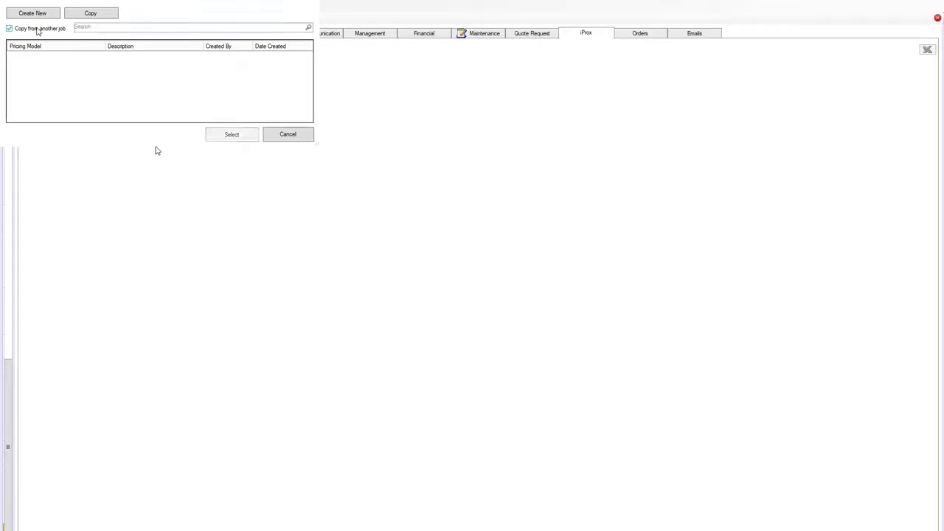
click(130, 25)
text(standard -)
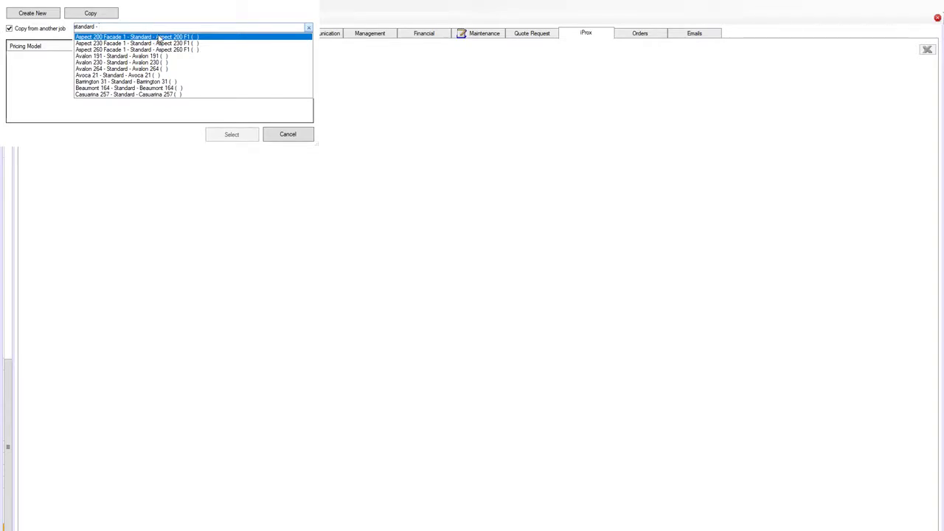
click(158, 38)
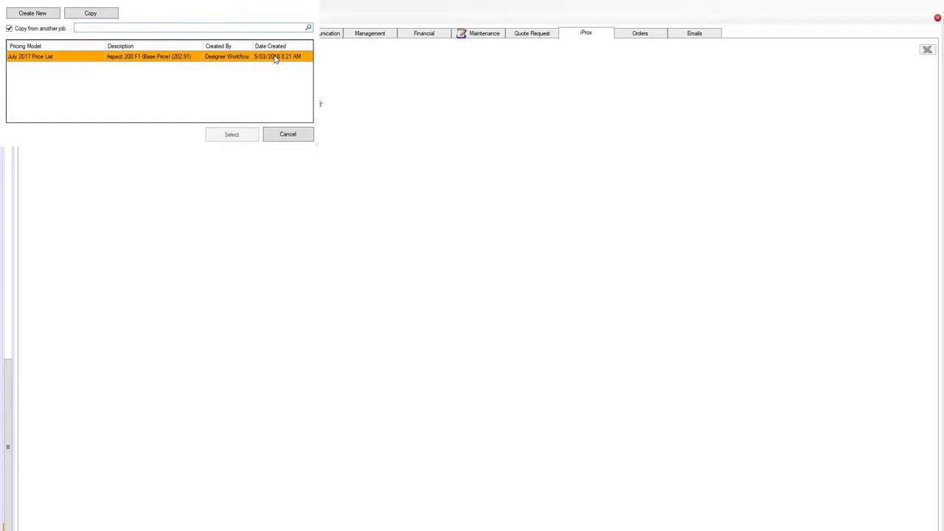
click(107, 13)
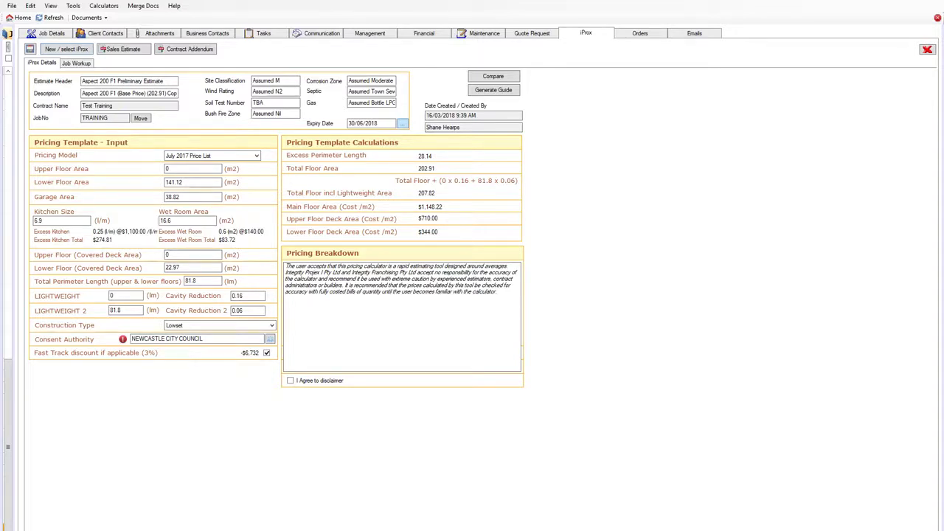
Set the estimate's expiry date to 15/04/2019.
click(402, 123)
click(383, 123)
key(BackSpace)
Change the consent authority to Coffs Harbour City Council and remove the 3% Fast Track discount.
click(270, 339)
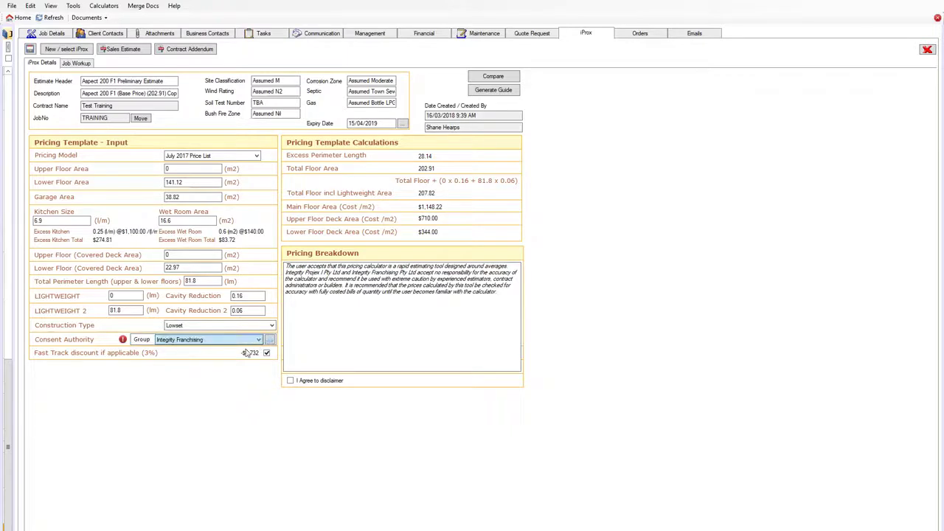
click(179, 367)
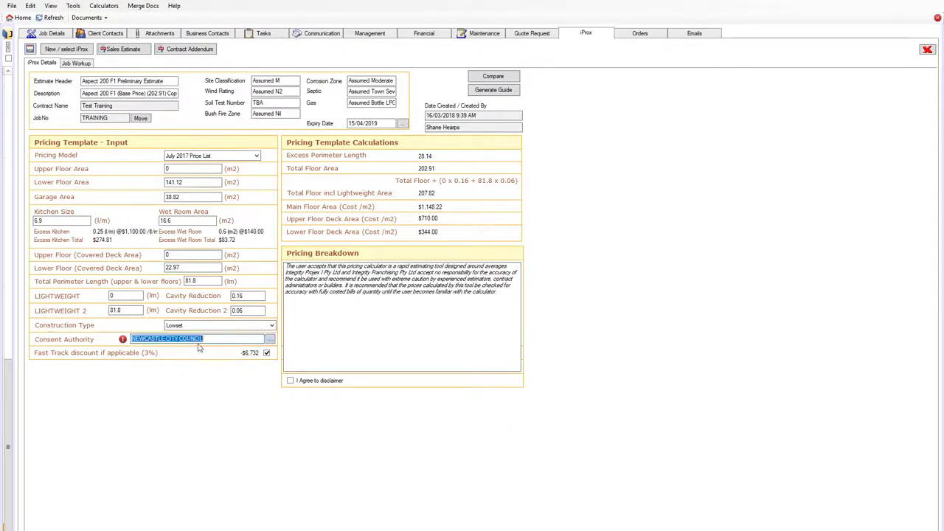
text(coffs har)
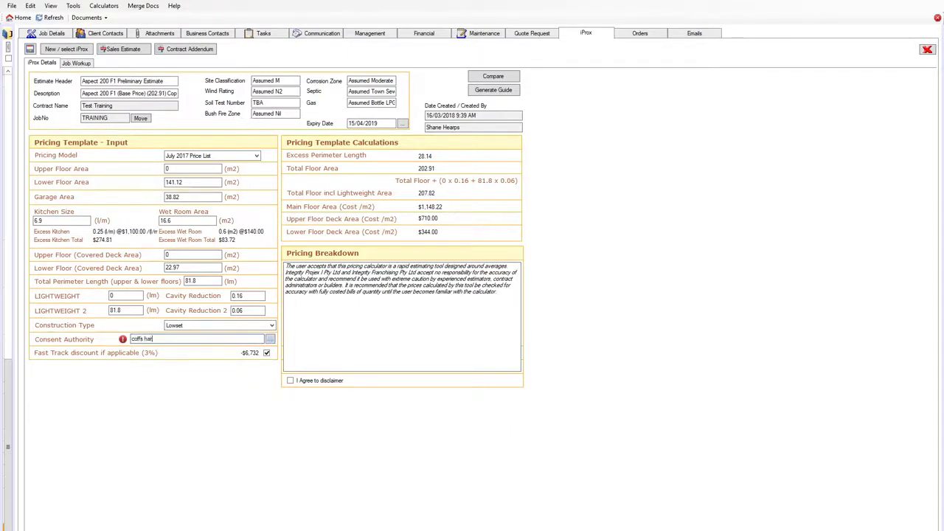
click(221, 325)
click(266, 352)
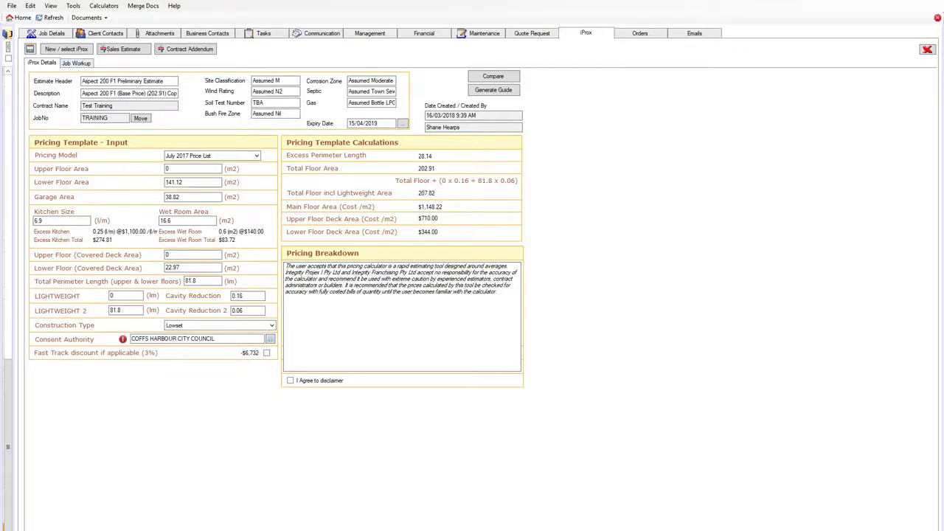
Open the estimate's job workup and search the Master Price List for "carpet".
click(75, 63)
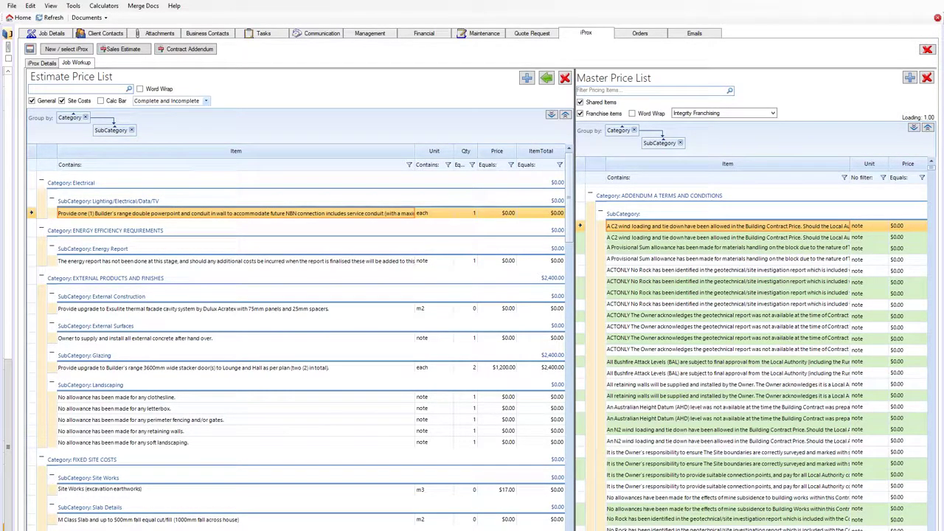
click(577, 90)
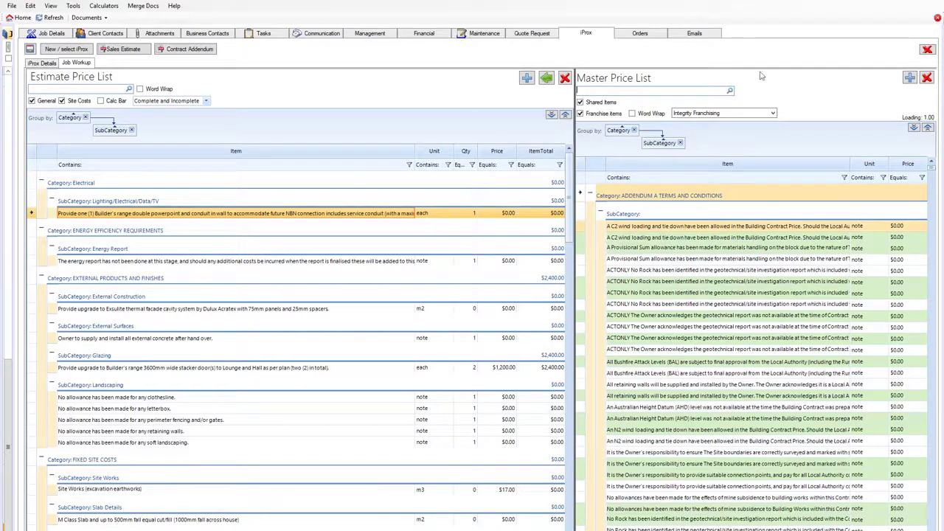
click(672, 92)
text(carpet)
Compare the carpet results with franchise items and with shared items excluded in turn, restoring both filters.
click(601, 114)
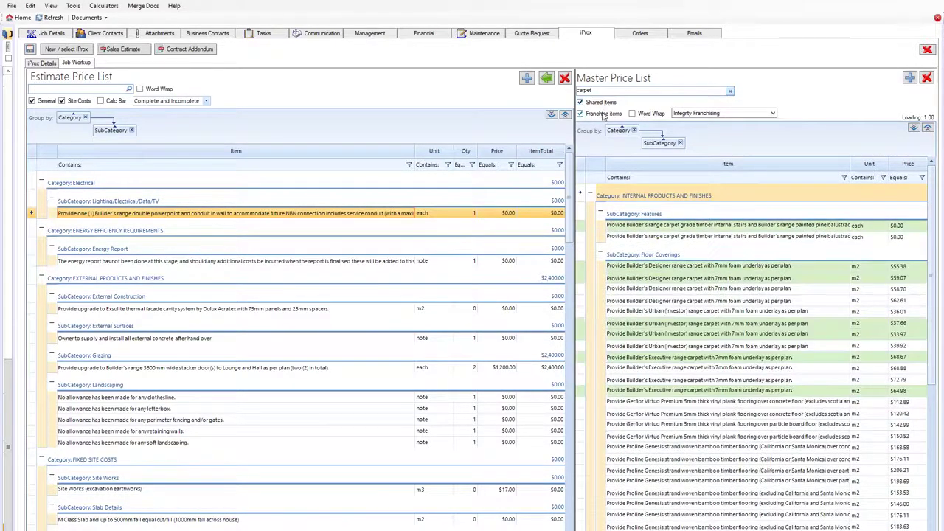
click(602, 114)
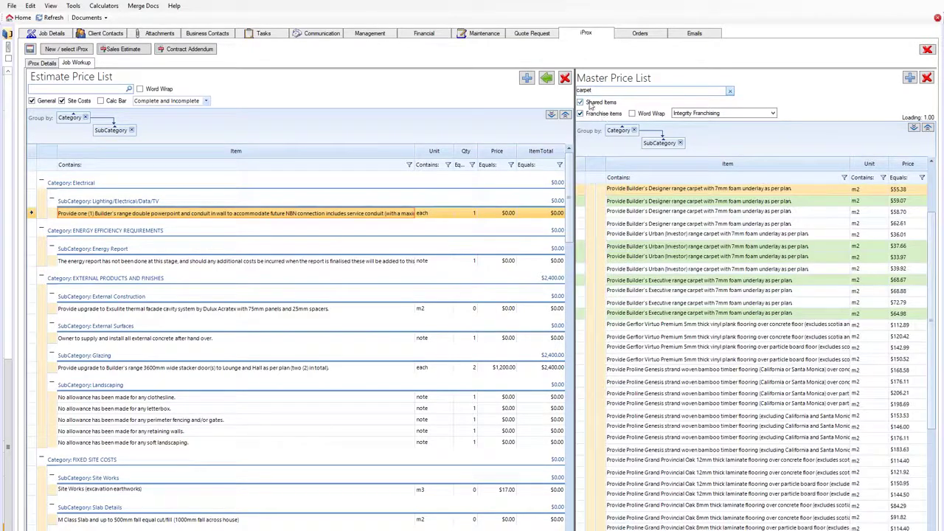
click(590, 104)
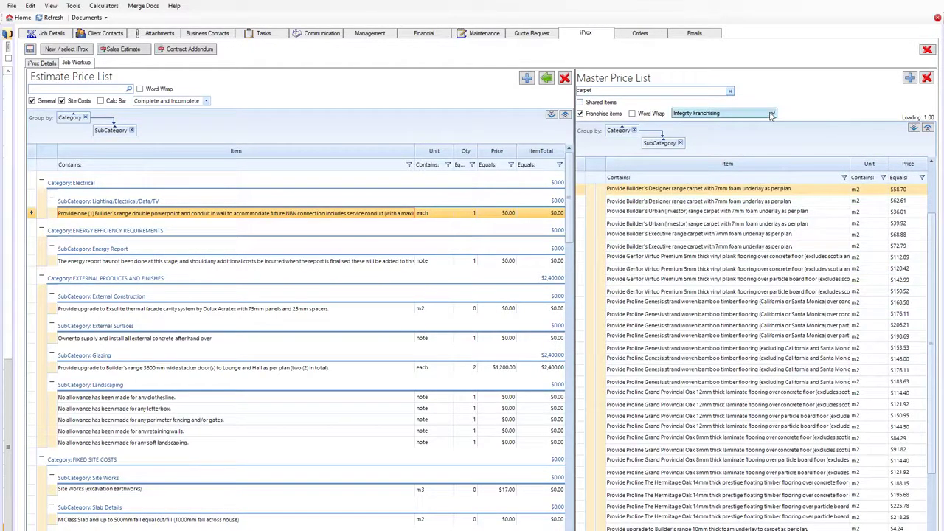
click(590, 104)
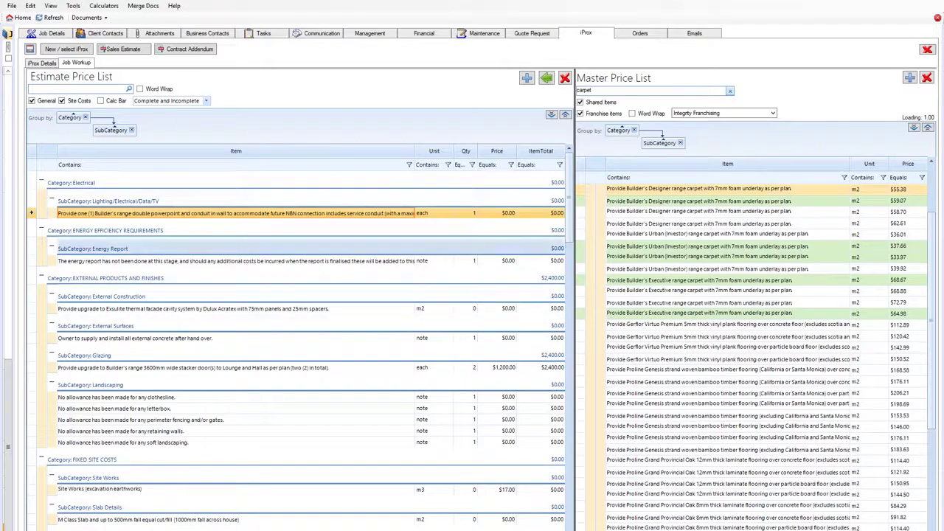
Mark the Landscaping clothesline note as complete and filter the Estimate Price List to Incomplete Only.
click(151, 398)
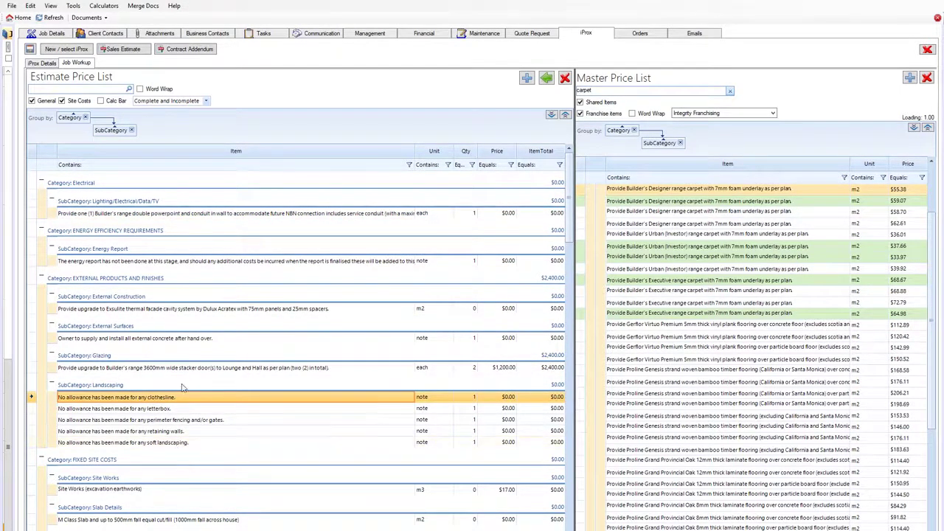
click(158, 132)
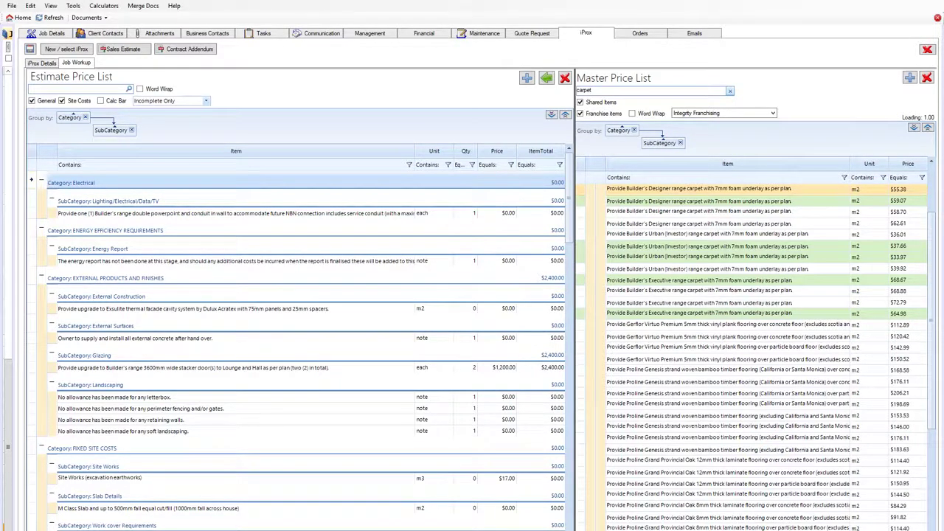
Add the $59.07 Builder's Designer range carpet to the estimate with a quantity of 100 m2 and mark it complete.
click(720, 201)
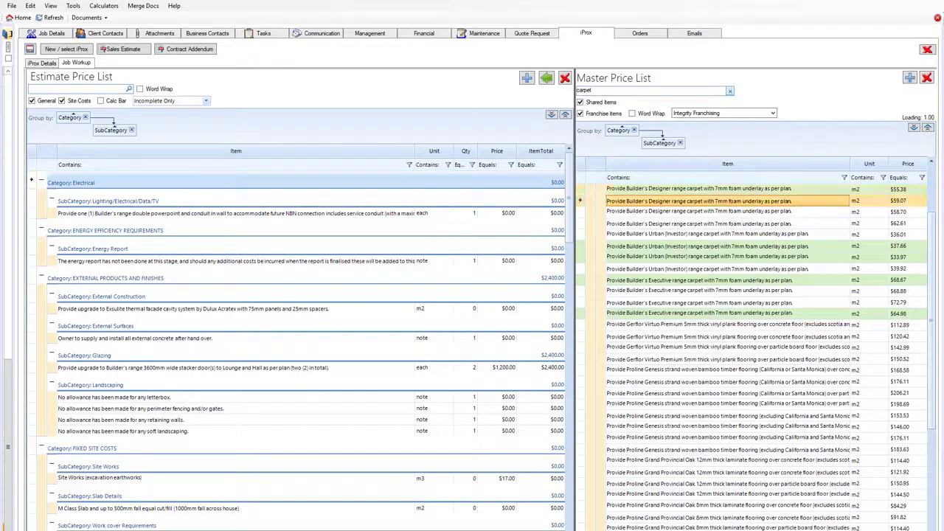
click(548, 79)
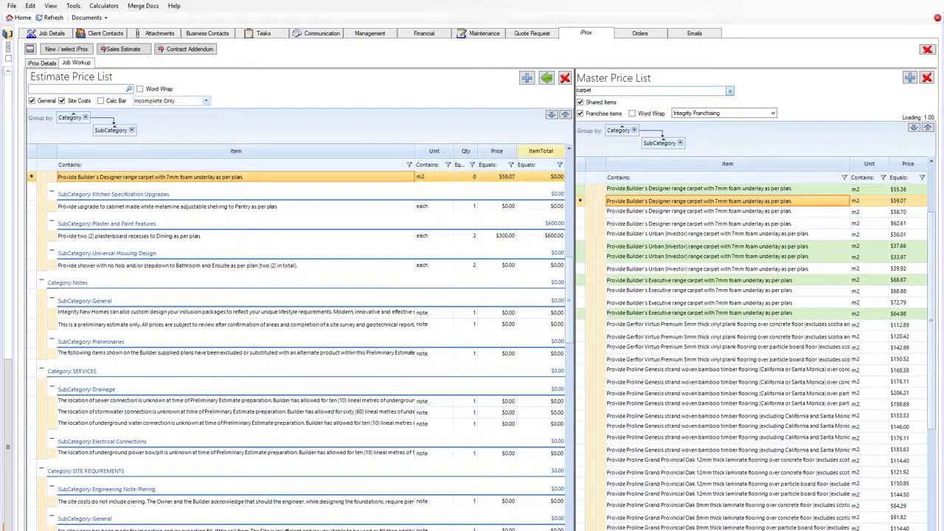
click(462, 177)
text(100)
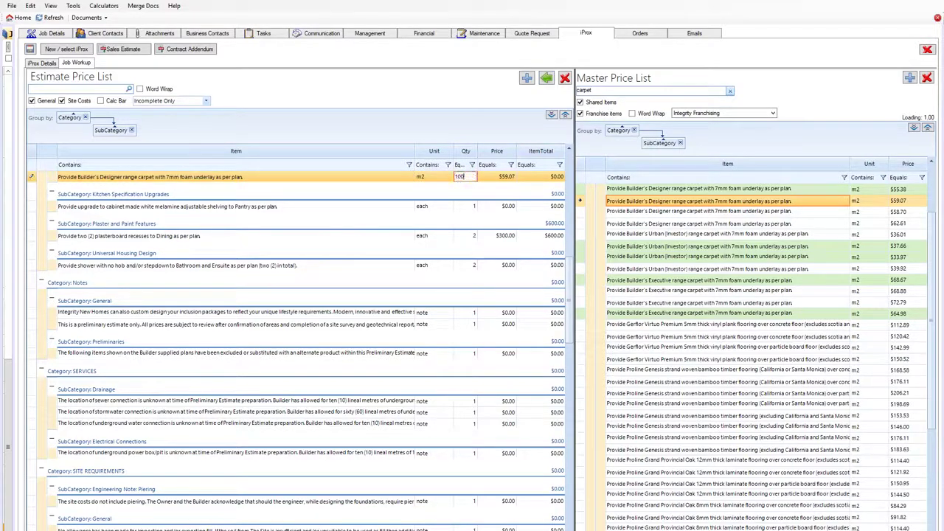
click(408, 181)
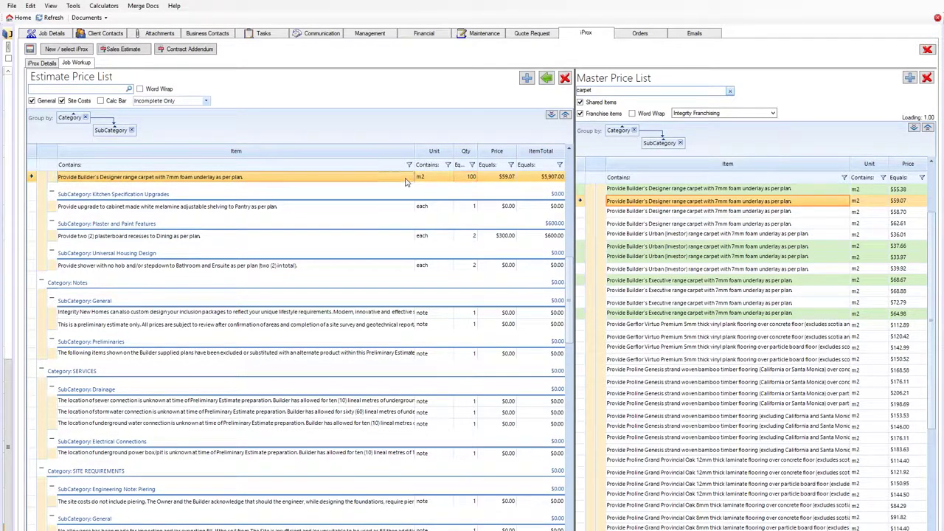
scroll(444, 224, down, 1)
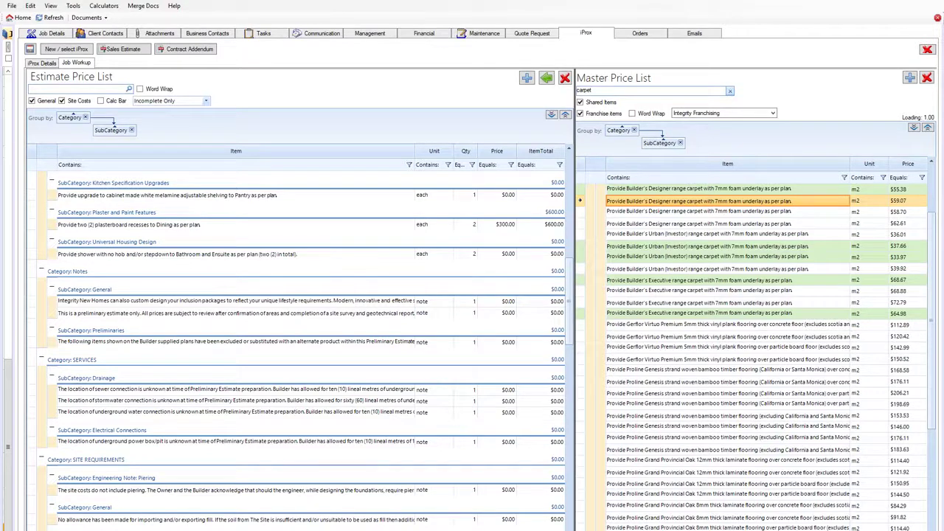
Search the master list for "main floor", add the $93.00 Designer (Silver) main floor tiles with quantity 50, and mark them complete.
drag(593, 91, 572, 92)
text(main floor)
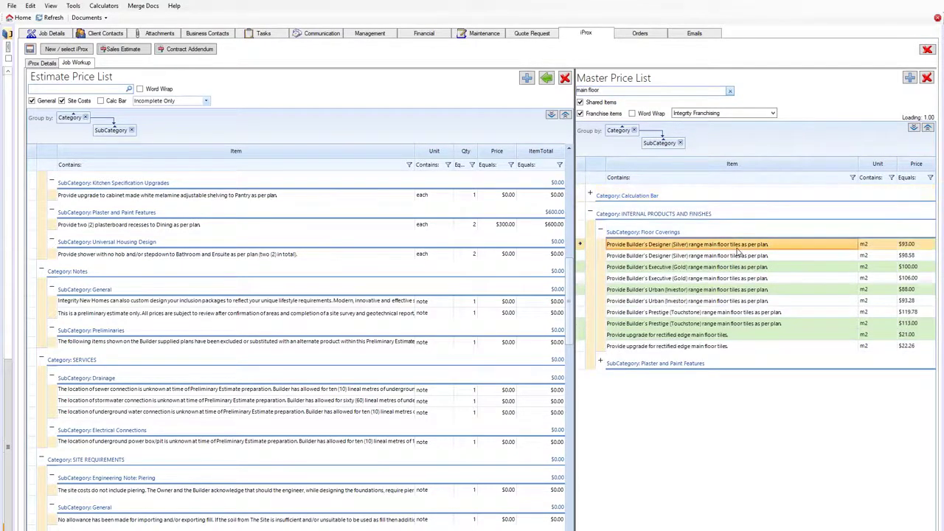
click(546, 78)
click(468, 176)
text(50)
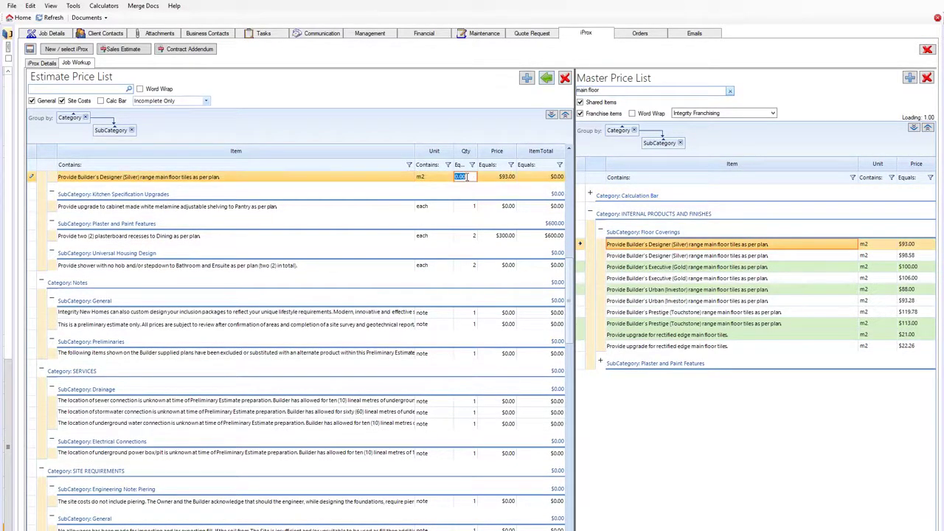
click(371, 178)
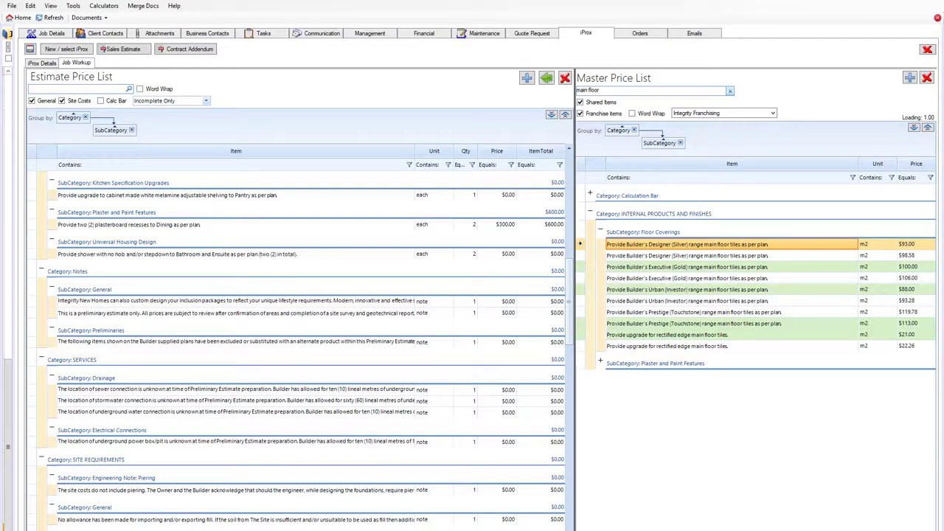
Clear the Master Price List search and expand all of its categories.
click(729, 90)
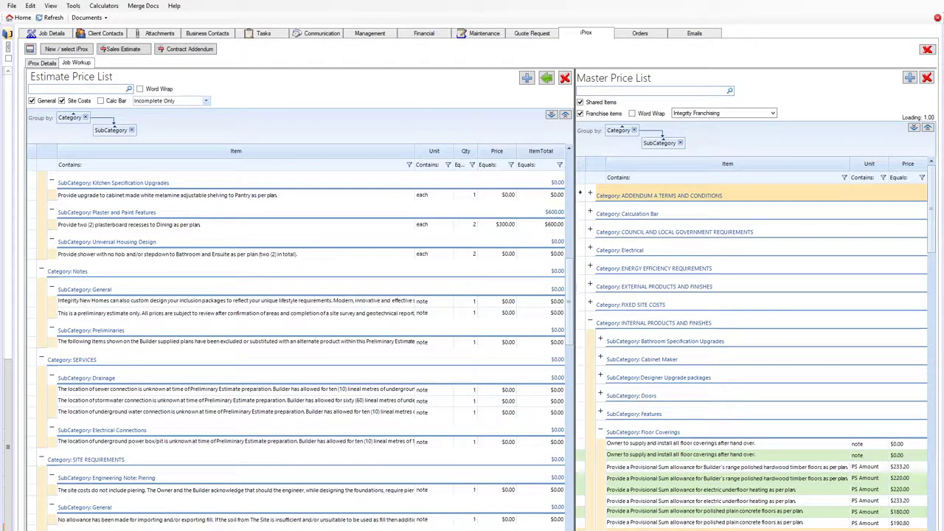
click(913, 128)
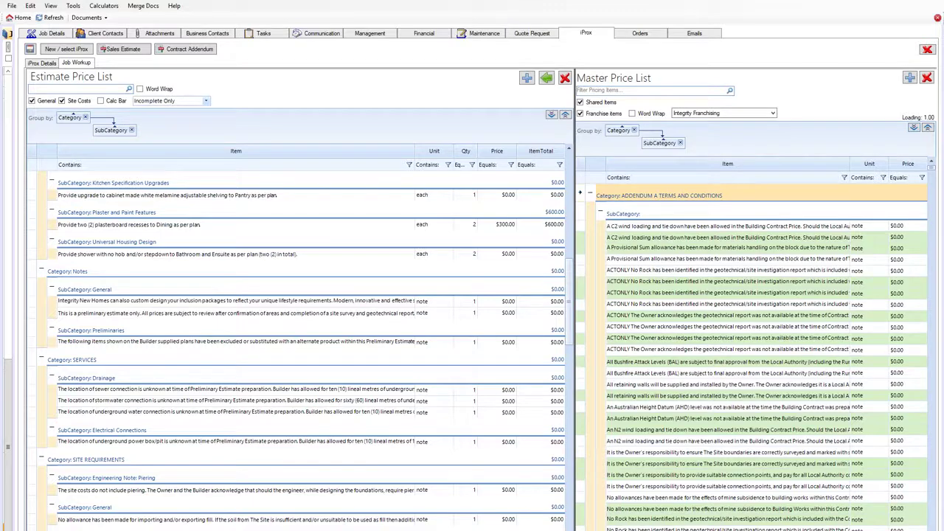
Include the Calc Bar items in the expanded Estimate Price List and review the Calculation Bar category entries.
click(112, 101)
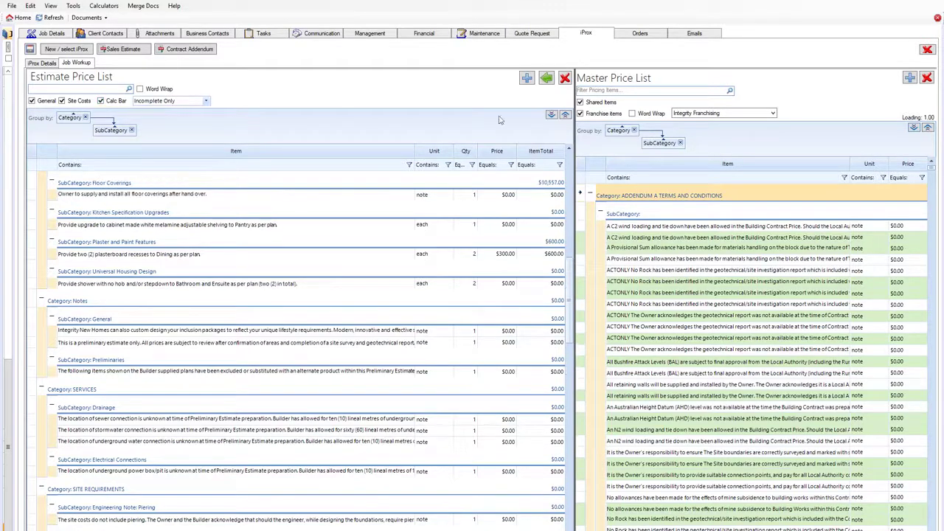
click(548, 114)
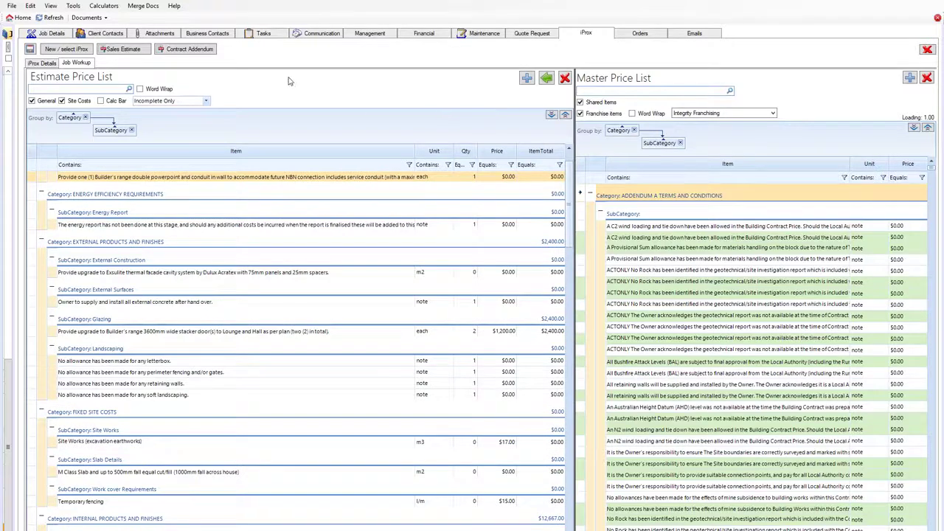
click(113, 104)
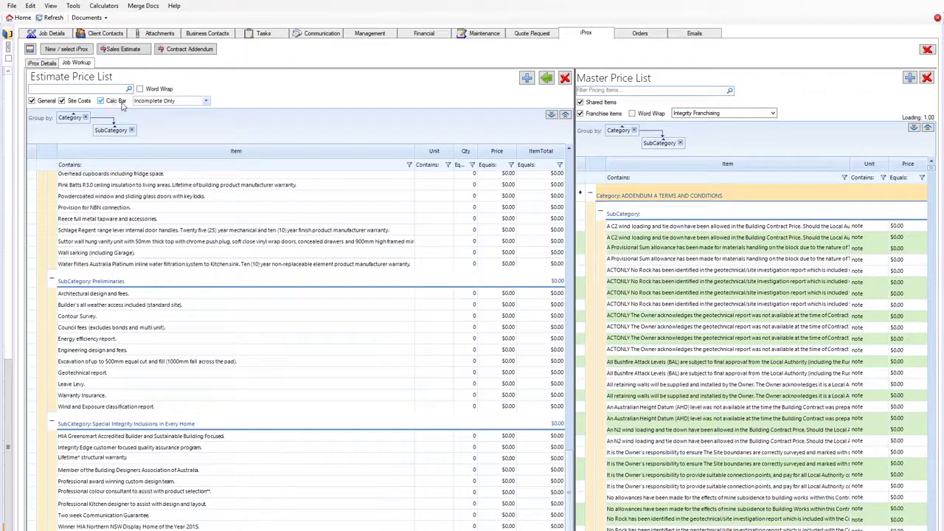
scroll(548, 258, up, 2)
mouse_move(569, 461)
mouse_down()
mouse_move(569, 229)
mouse_move(559, 153)
mouse_up()
click(155, 186)
shift+click(133, 331)
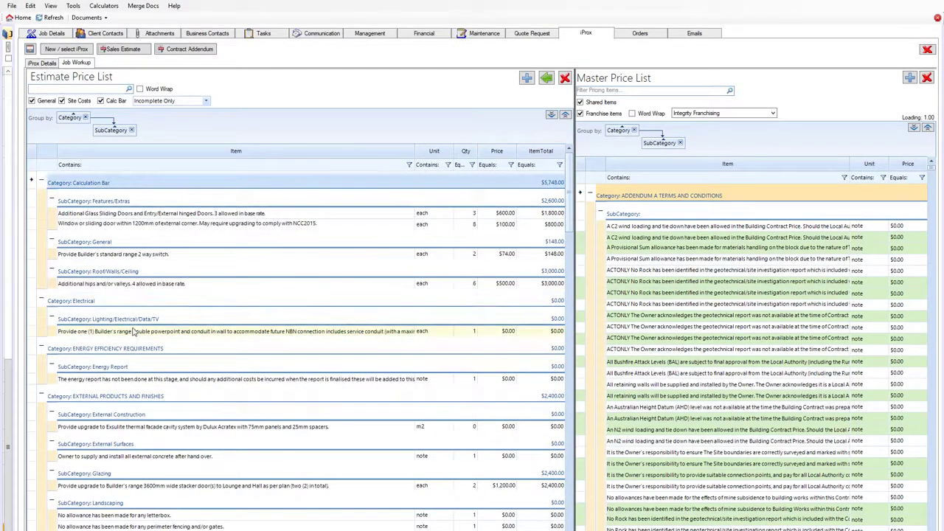
click(153, 296)
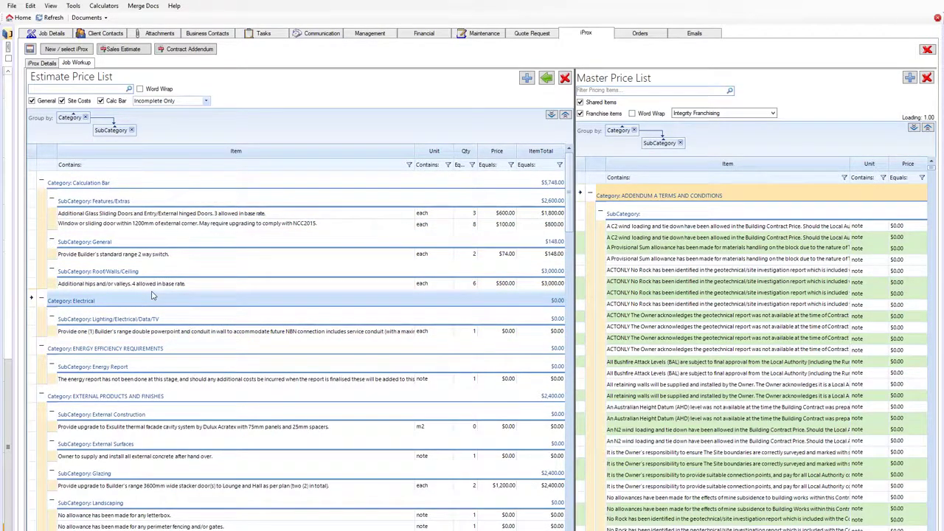
Set the quantity of the window or sliding door corner item to 100 and the Exsulite thermal facade upgrade to 500.
click(462, 224)
text(100)
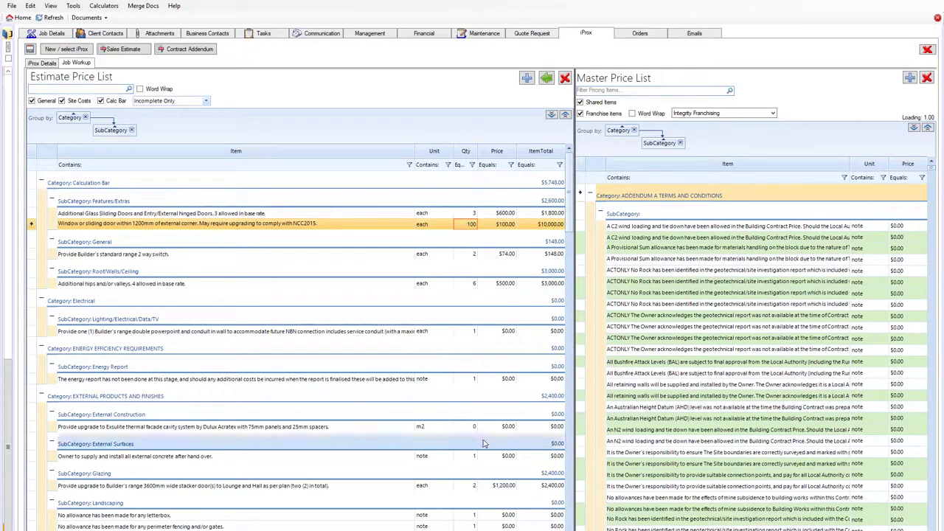
click(463, 426)
text(500)
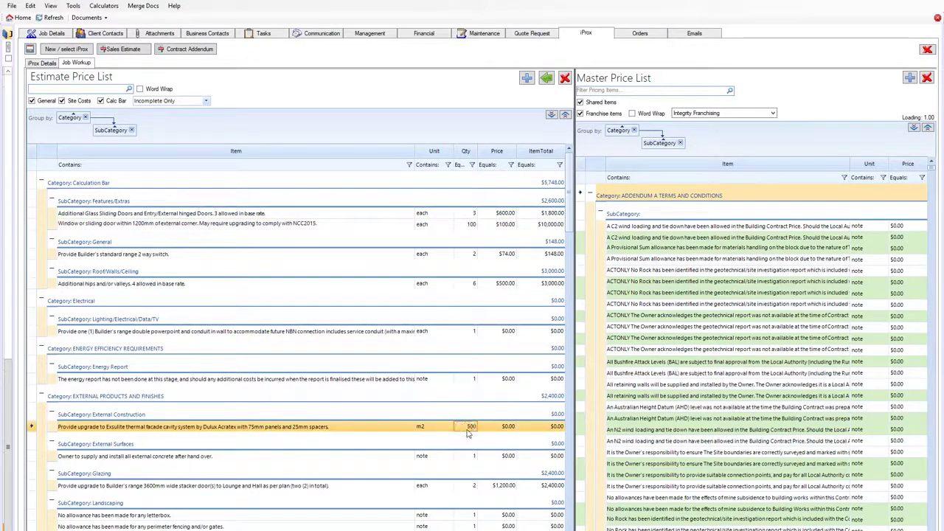
Mark every item in the Estimate Price List as complete and save the estimate.
click(273, 213)
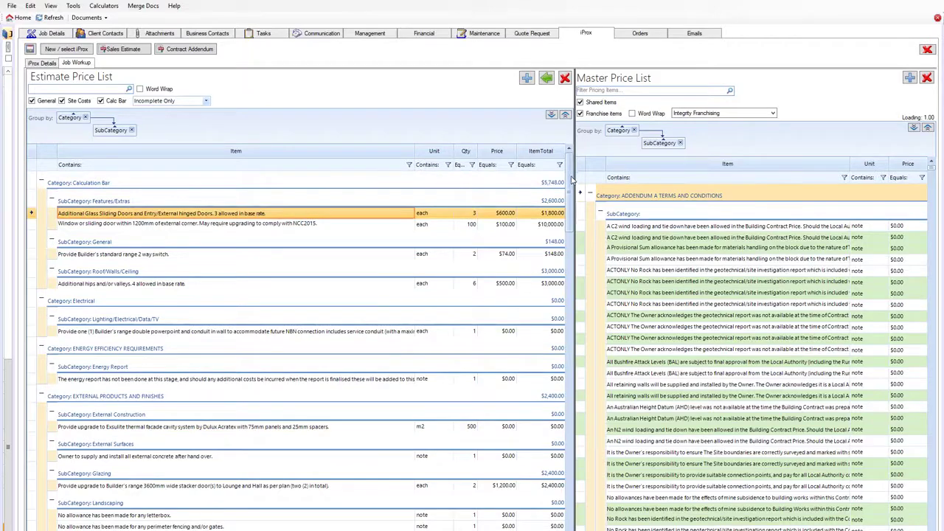
drag(571, 178, 575, 523)
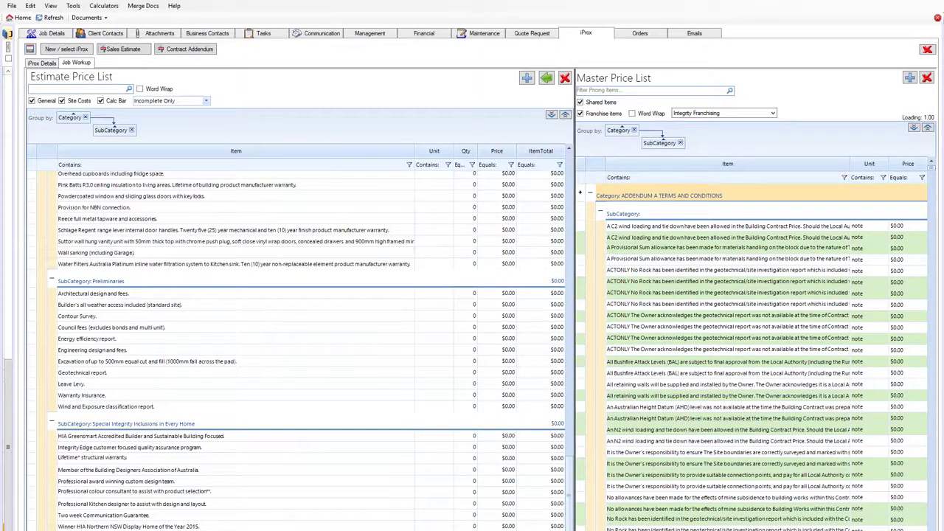
key(ctrl+a)
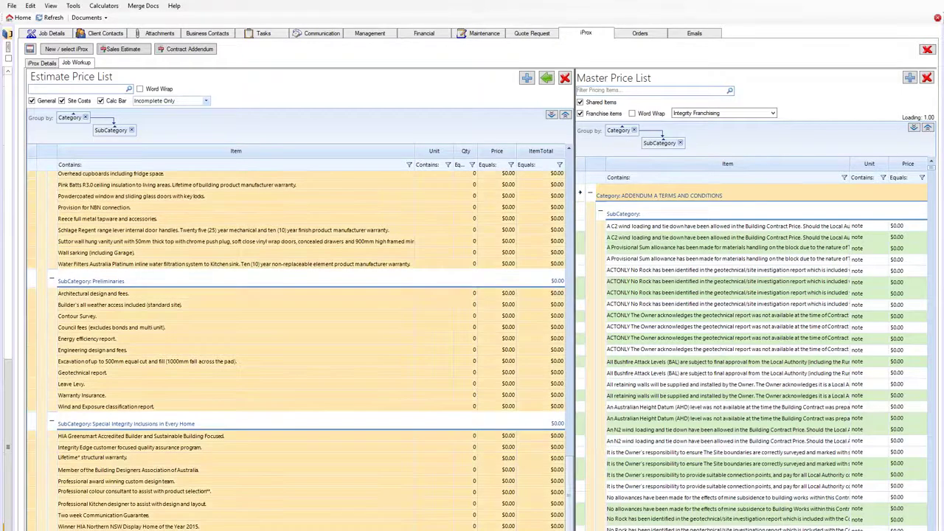
click(170, 338)
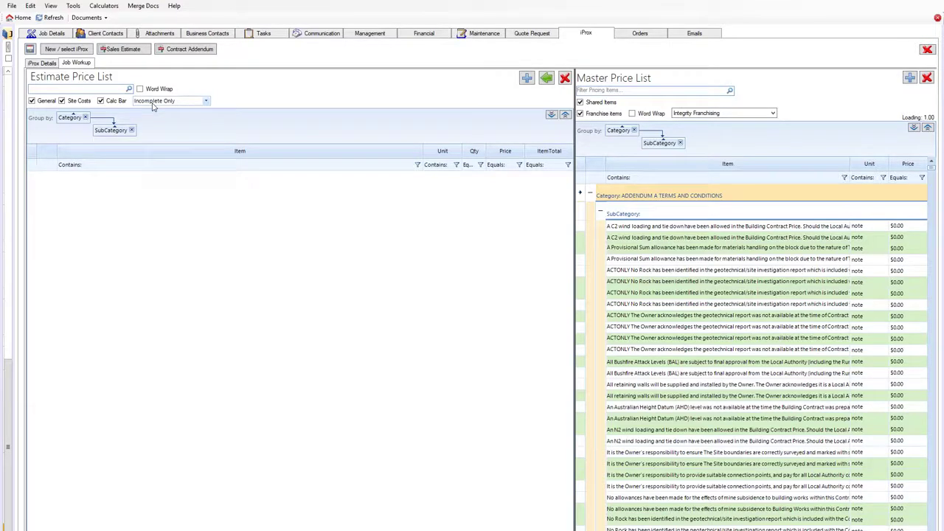
click(31, 49)
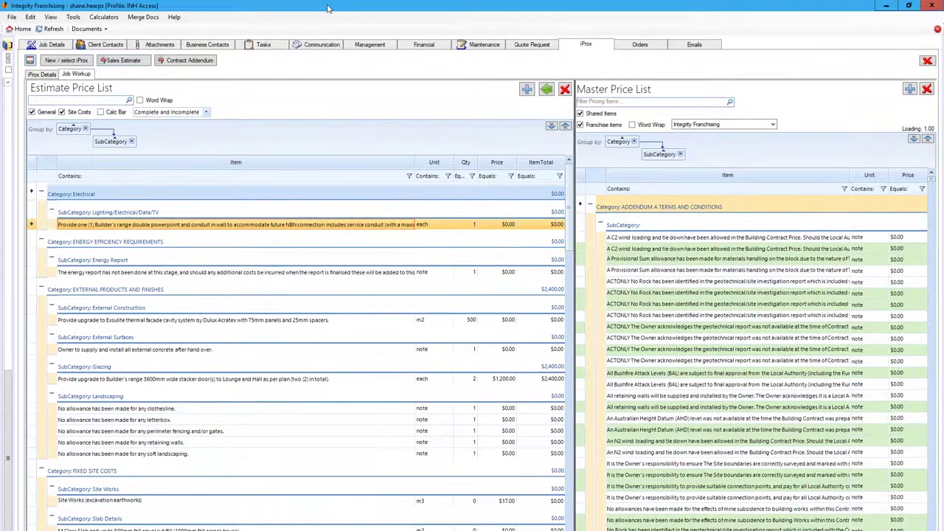
Generate the Sales Estimate PDF with line item pricing shown and review its pages.
click(126, 60)
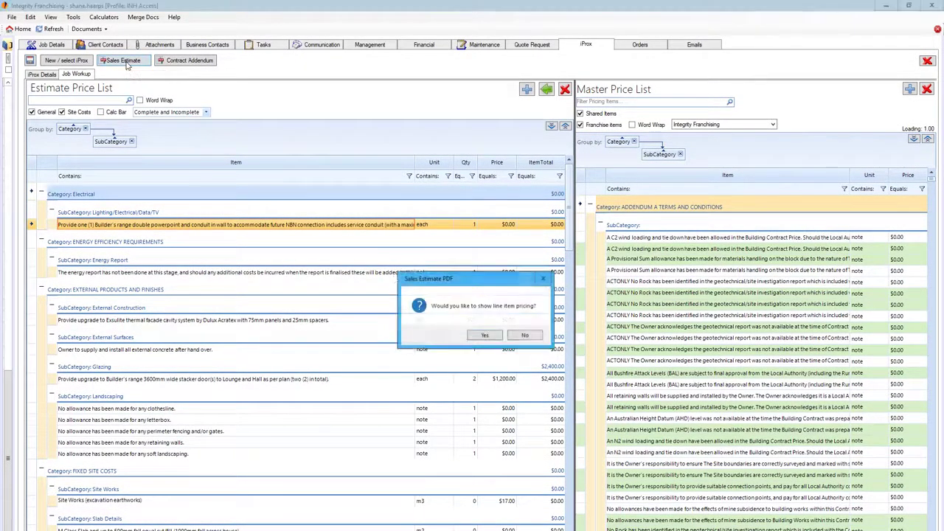
click(487, 336)
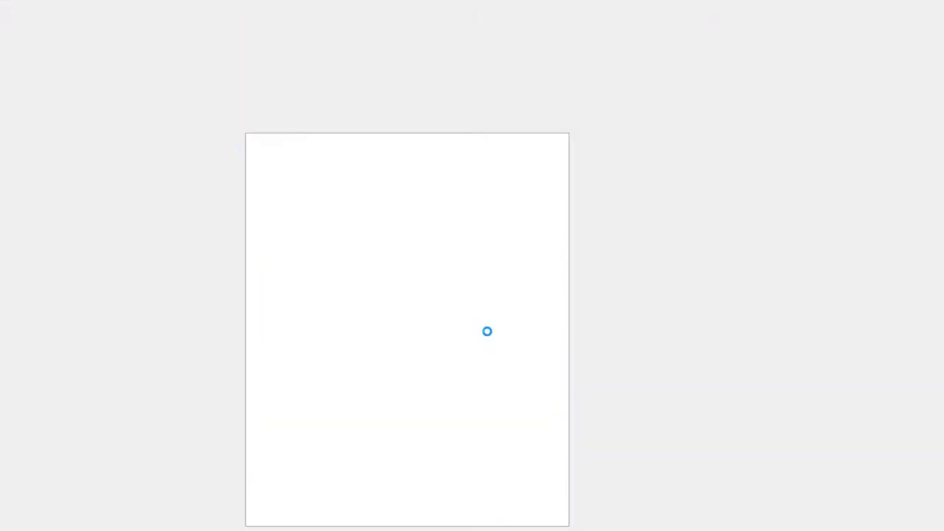
scroll(435, 317, down, 3)
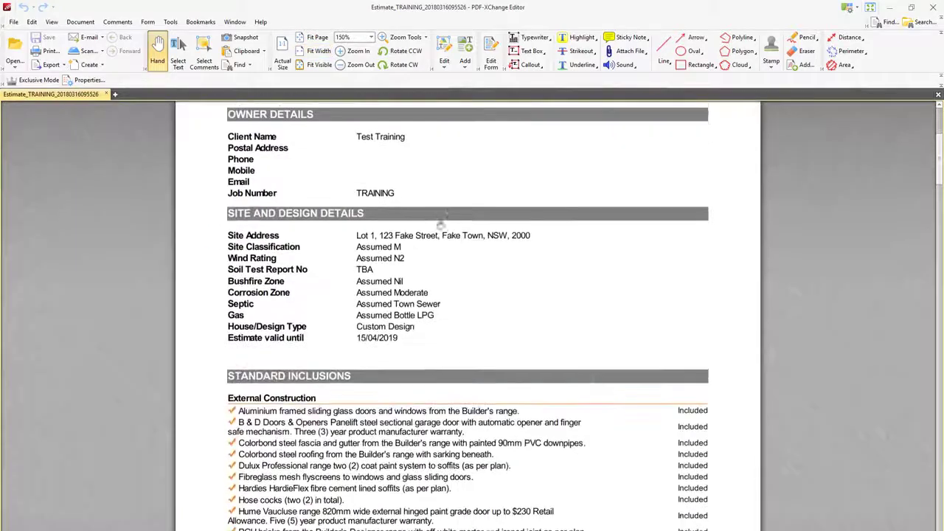
scroll(442, 243, down, 3)
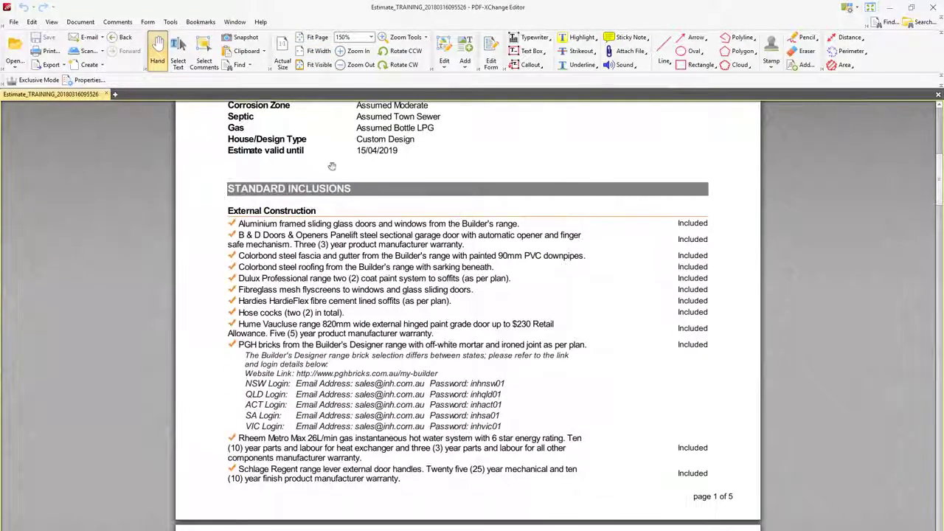
scroll(332, 166, down, 3)
scroll(587, 144, down, 15)
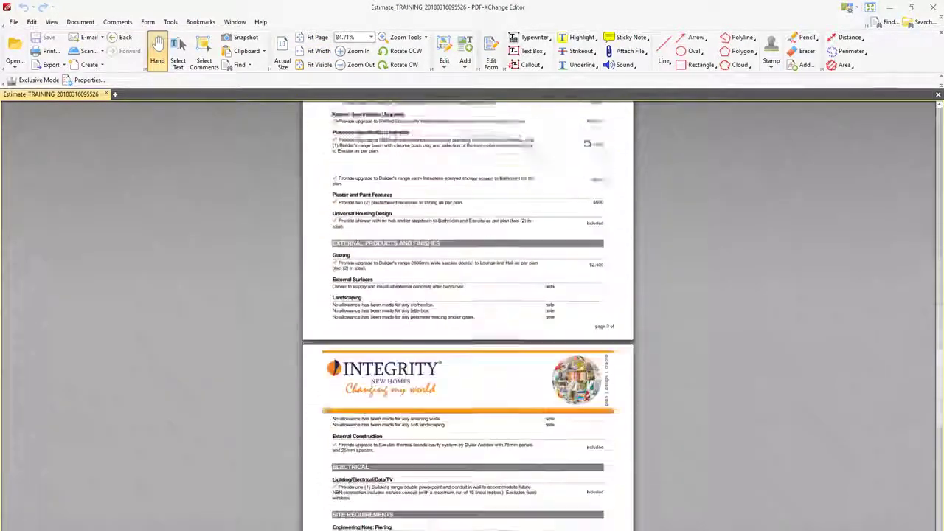
scroll(598, 194, down, 5)
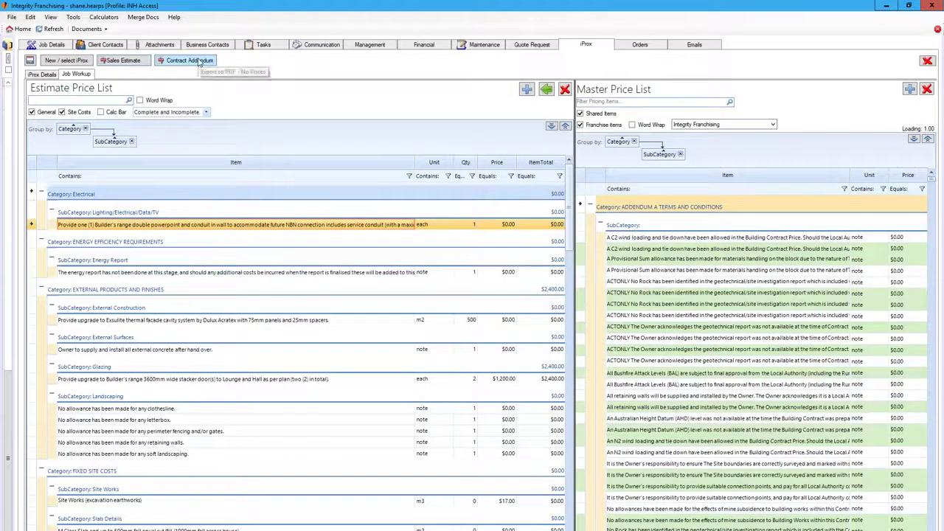
Generate the Contract Addendum PDF and review its items through to the base price section.
click(200, 61)
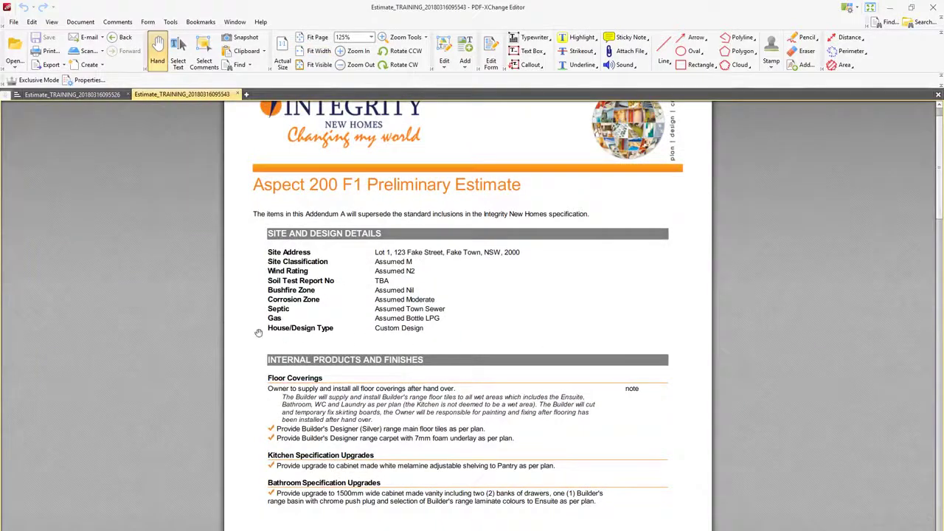
scroll(537, 336, down, 4)
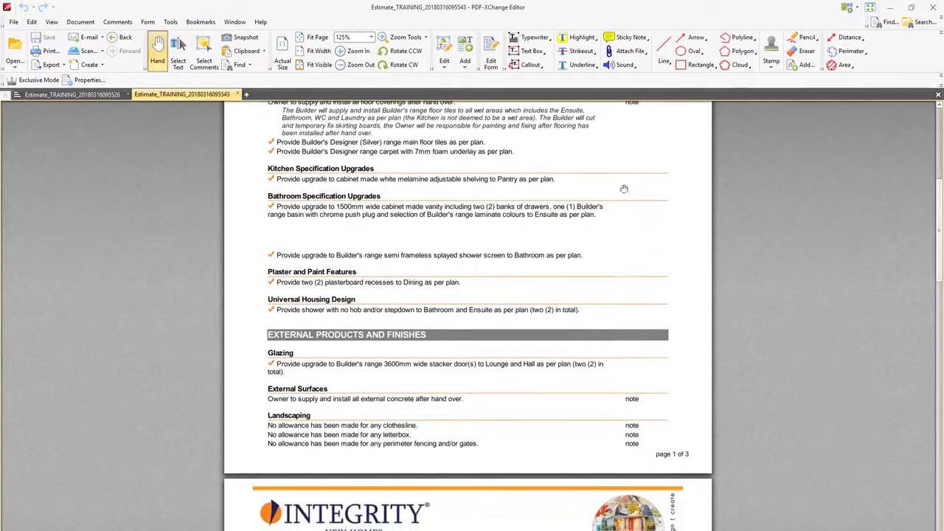
scroll(656, 396, down, 10)
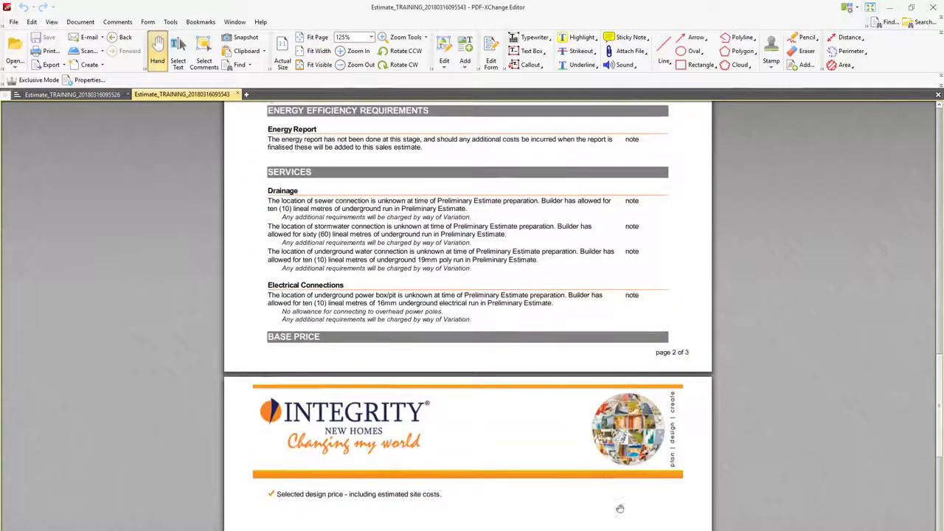
drag(619, 509, 596, 212)
scroll(644, 133, up, 7)
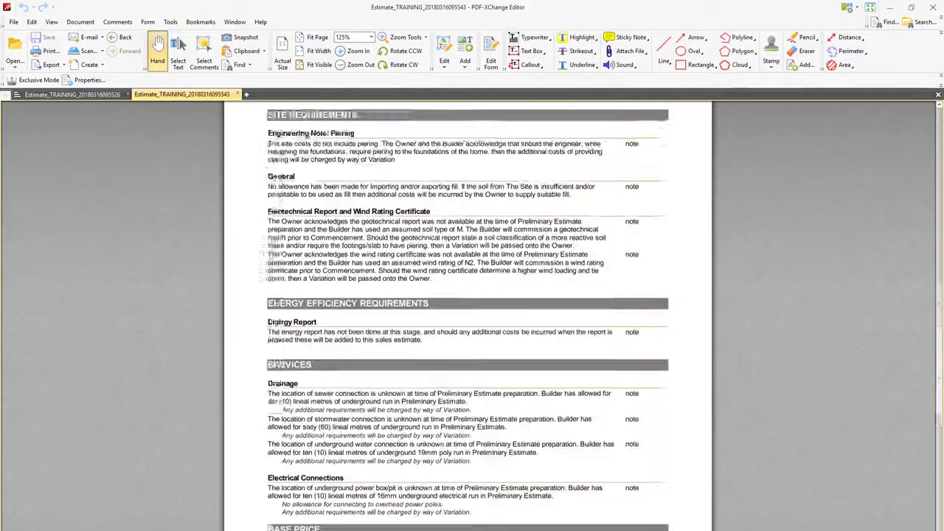
scroll(568, 326, up, 14)
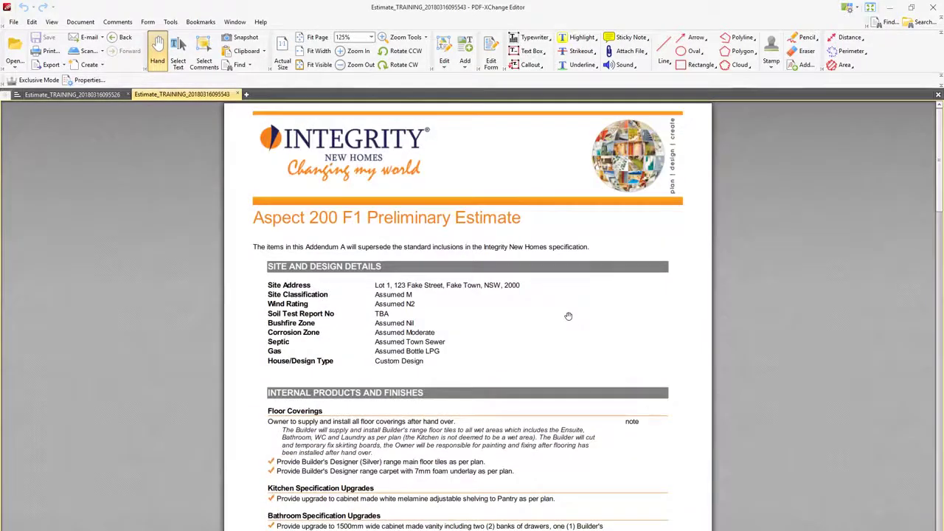